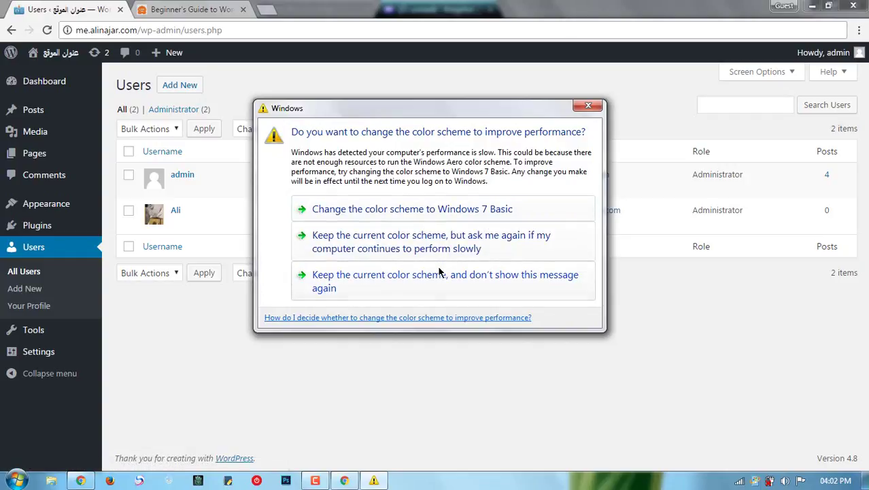
Step: Dismiss the colour-scheme prompt for good and re-apply Screen Options at 20 users per page
{"action": "left_click", "coordinate": [437, 281]}
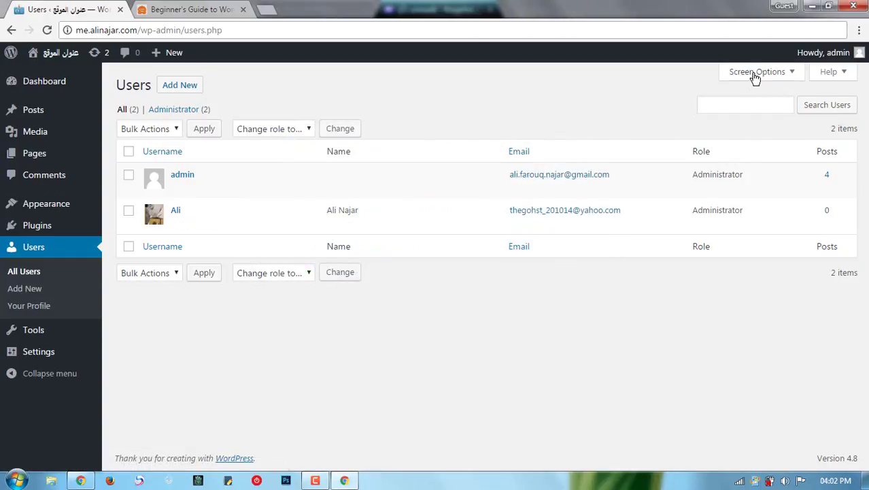
{"action": "left_click", "coordinate": [755, 75]}
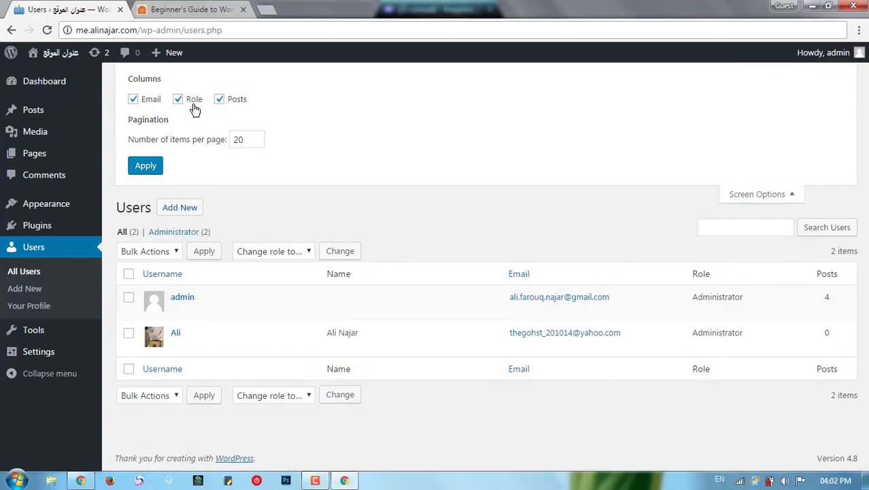
{"action": "double_click", "coordinate": [236, 140]}
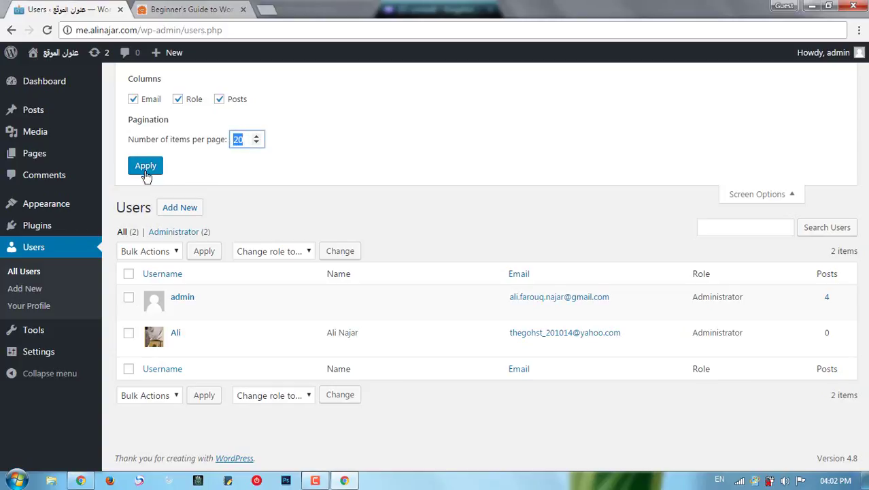
{"action": "left_click", "coordinate": [769, 197]}
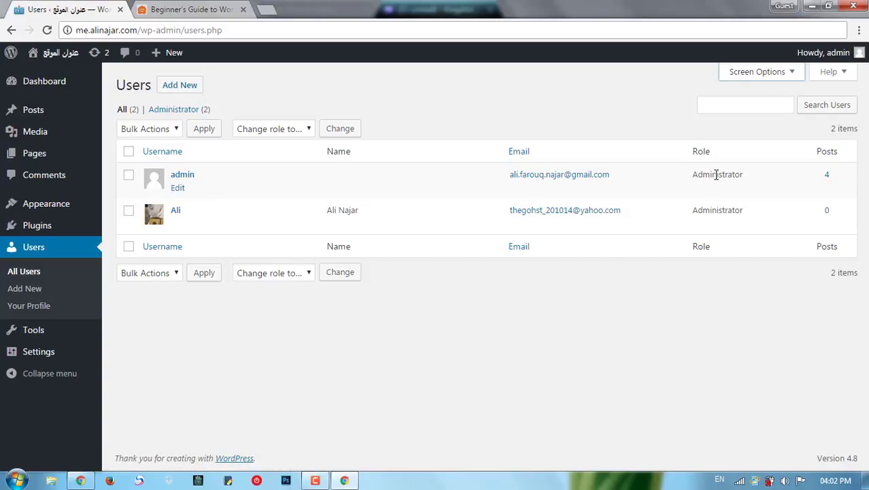
{"action": "mouse_move", "coordinate": [361, 227]}
Step: Open Users > Add New and place the cursor in the Username and Email fields
{"action": "left_click", "coordinate": [189, 90]}
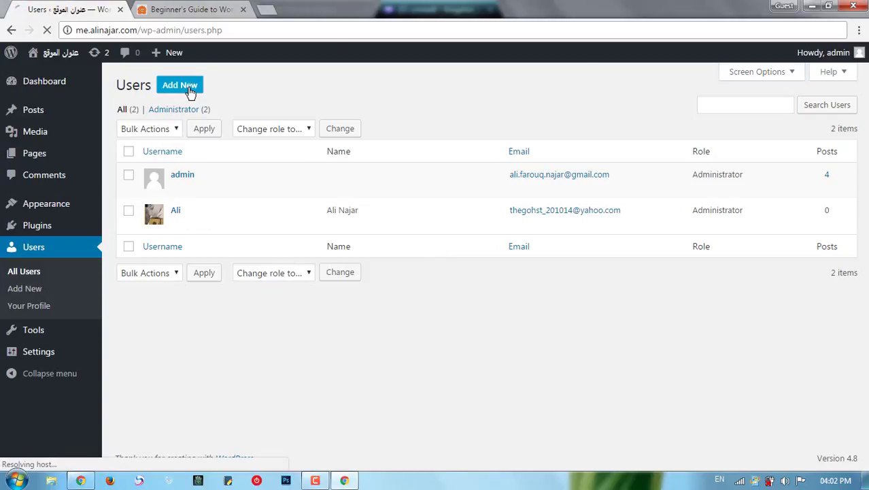
{"action": "left_click", "coordinate": [34, 291]}
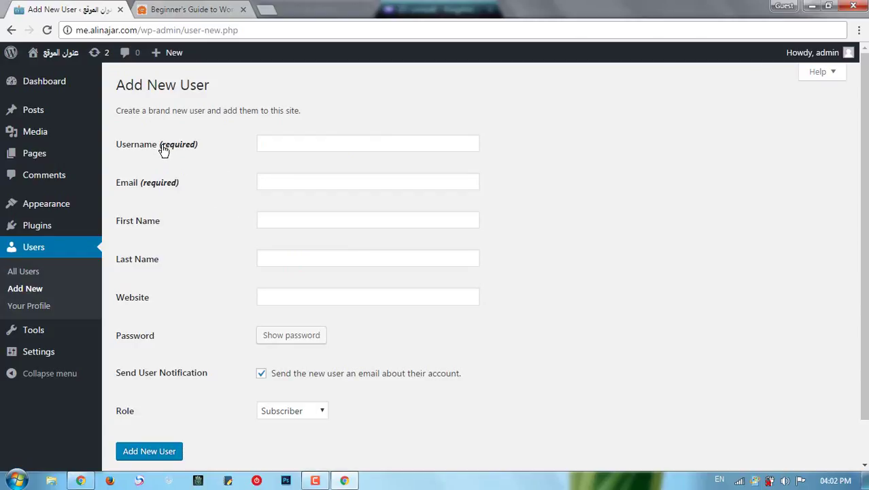
{"action": "left_click", "coordinate": [291, 147]}
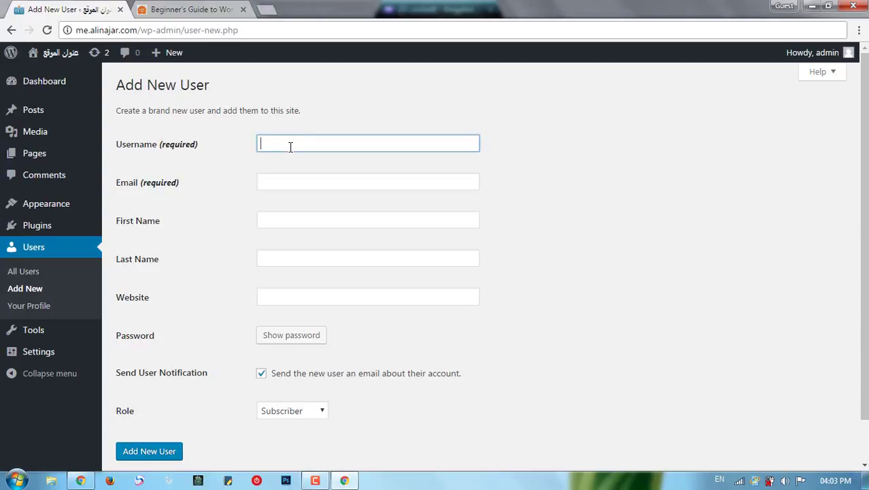
{"action": "left_click", "coordinate": [318, 182]}
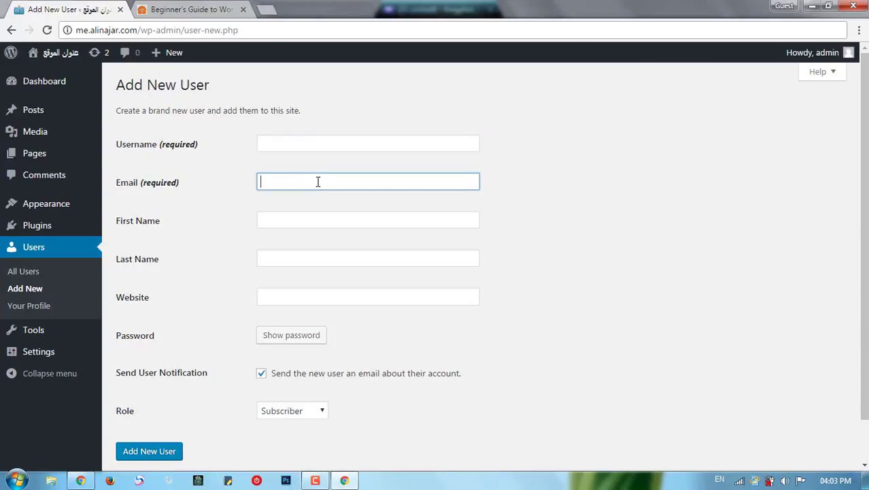
{"action": "scroll", "coordinate": [328, 238], "scroll_direction": "down", "scroll_amount": 1}
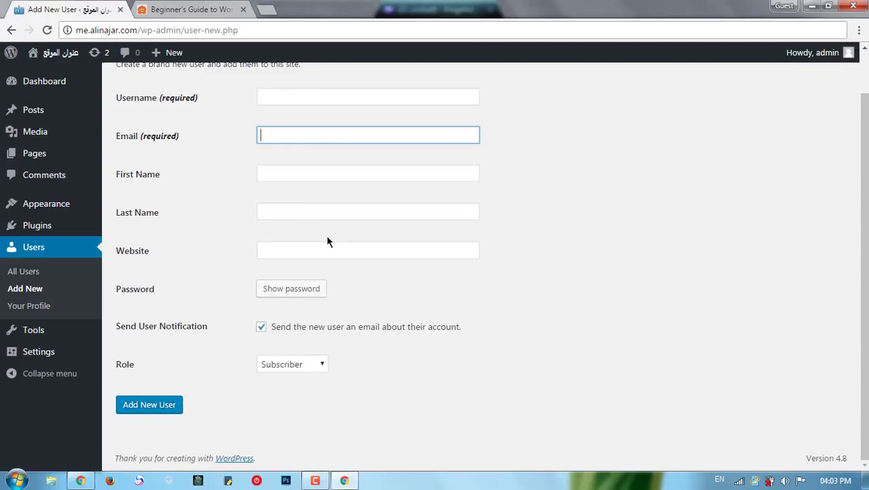
{"action": "scroll", "coordinate": [328, 235], "scroll_direction": "up", "scroll_amount": 1}
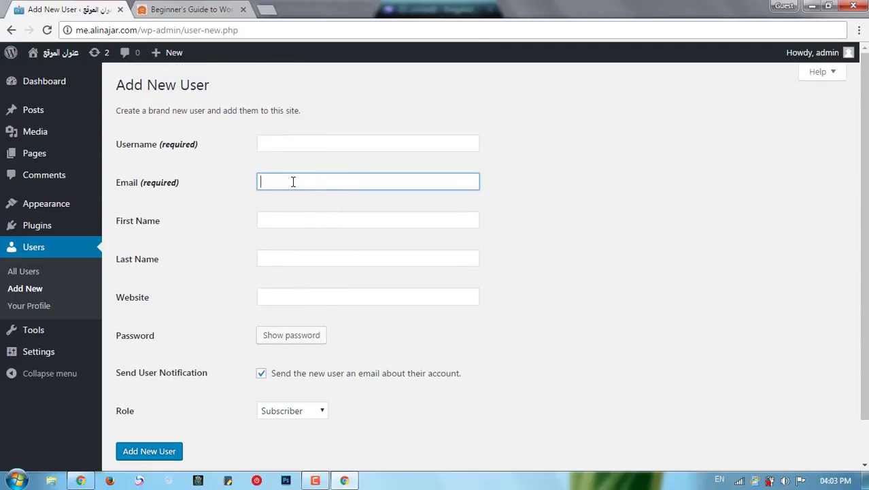
{"action": "scroll", "coordinate": [291, 248], "scroll_direction": "down", "scroll_amount": 1}
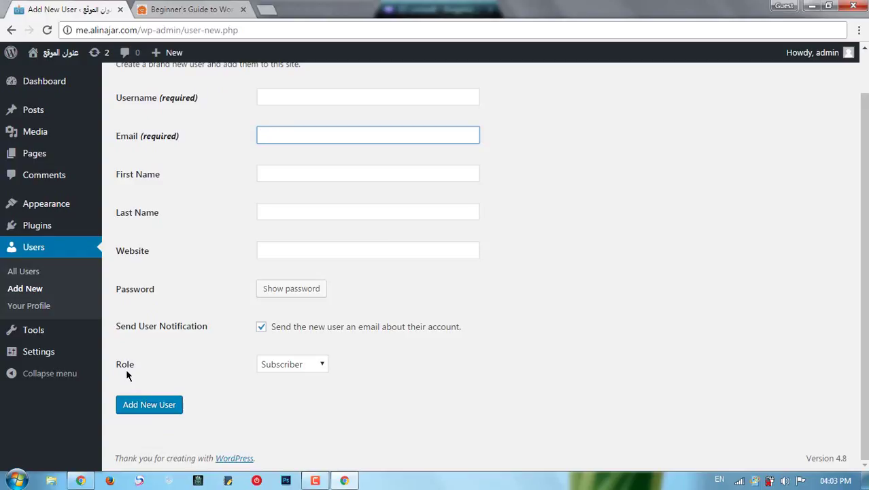
Step: Review the Role list, keep Subscriber, and return to the Username field
{"action": "left_click", "coordinate": [285, 364]}
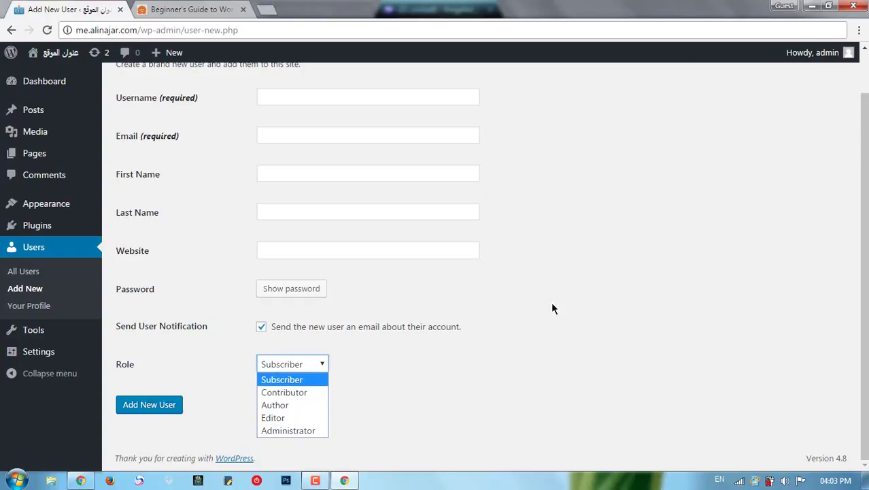
{"action": "scroll", "coordinate": [366, 297], "scroll_direction": "up", "scroll_amount": 1}
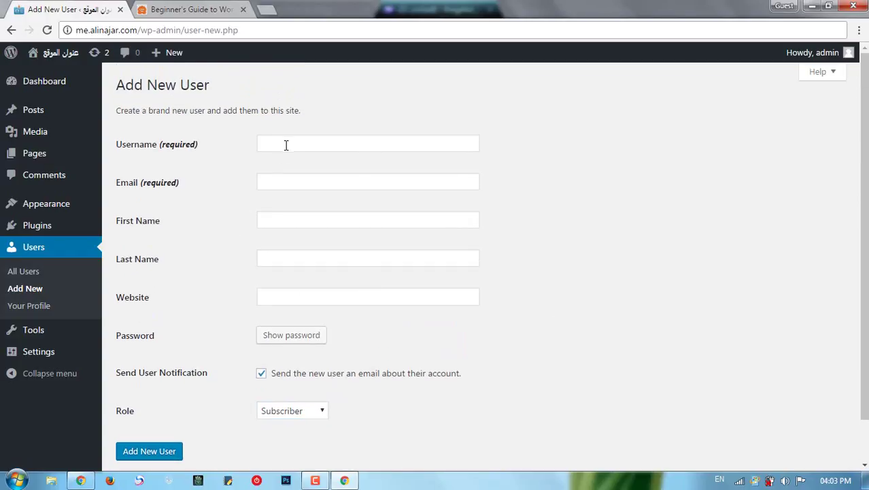
{"action": "left_click", "coordinate": [286, 144]}
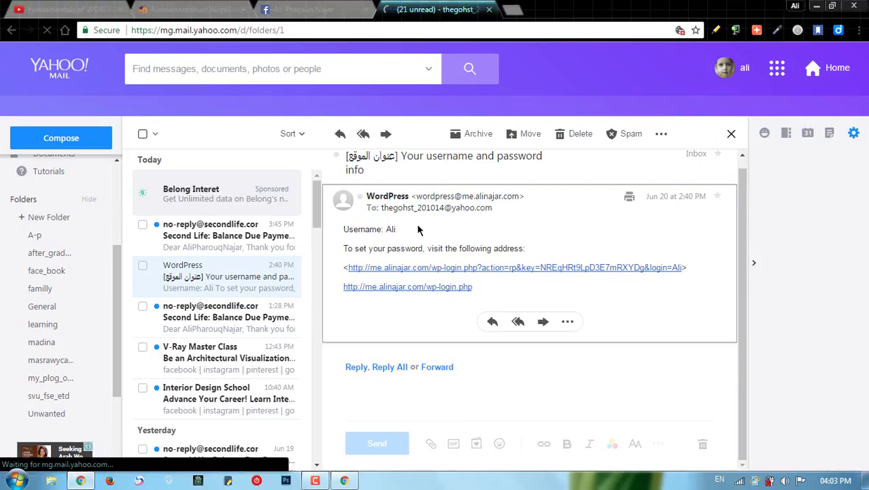
Step: In the WordPress email, check the username and follow the wp-login.php password-setup link
{"action": "left_click", "coordinate": [379, 229]}
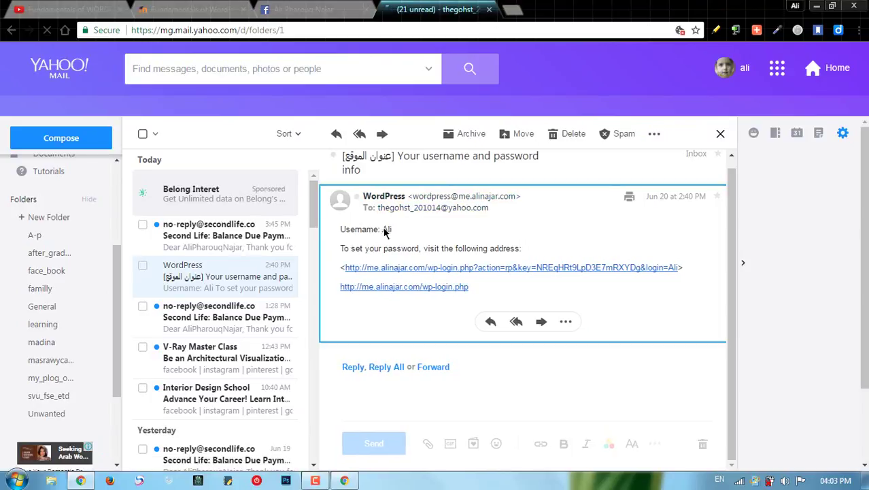
{"action": "double_click", "coordinate": [388, 229]}
{"action": "left_click", "coordinate": [403, 238]}
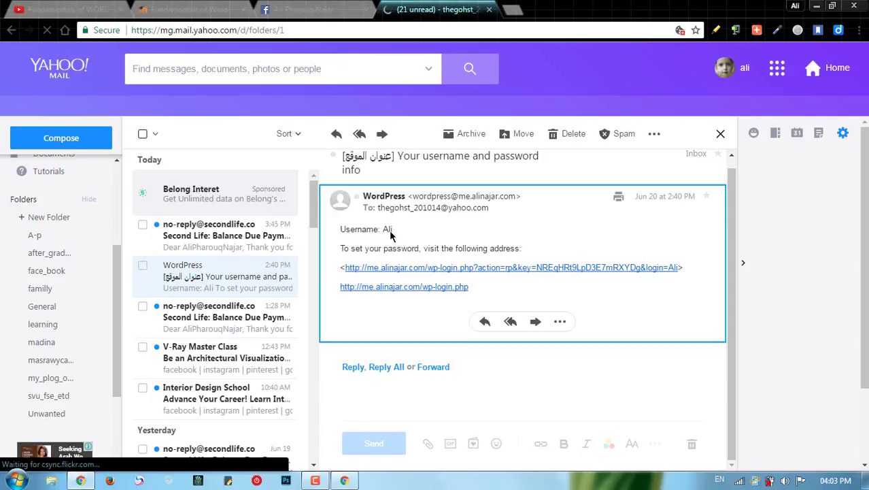
{"action": "mouse_move", "coordinate": [444, 207]}
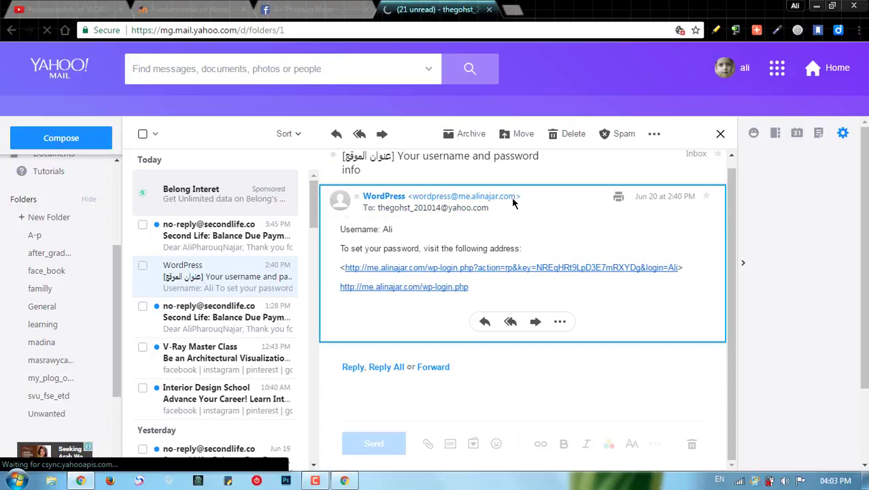
{"action": "left_click", "coordinate": [450, 268]}
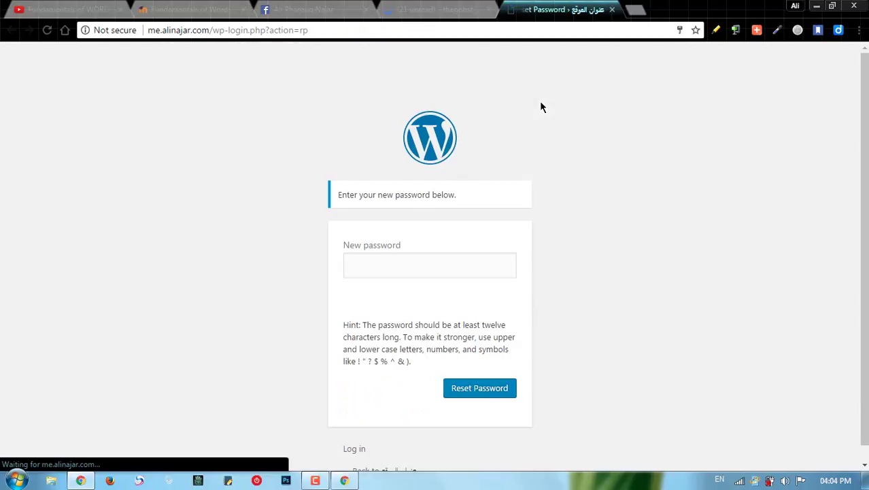
Step: Enter the new user's password in the New password field and submit Reset Password
{"action": "left_click", "coordinate": [362, 264]}
{"action": "type", "text": "****"}
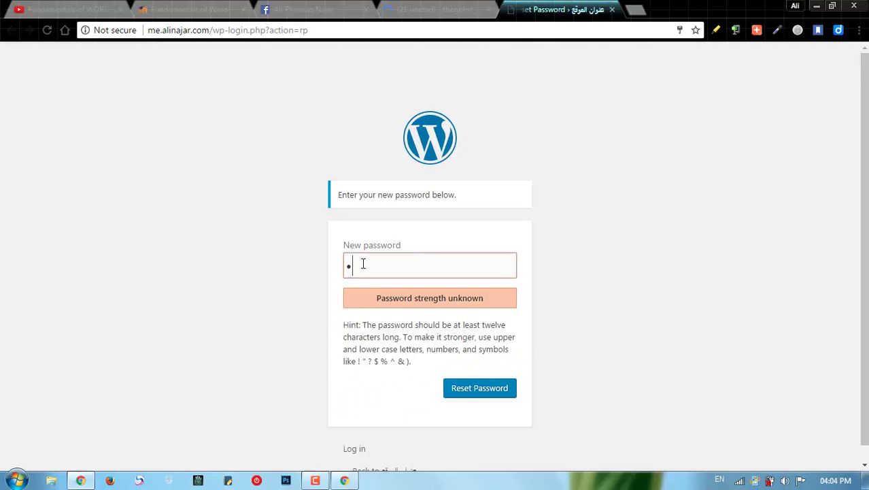
{"action": "type", "text": "****"}
{"action": "left_click", "coordinate": [492, 391]}
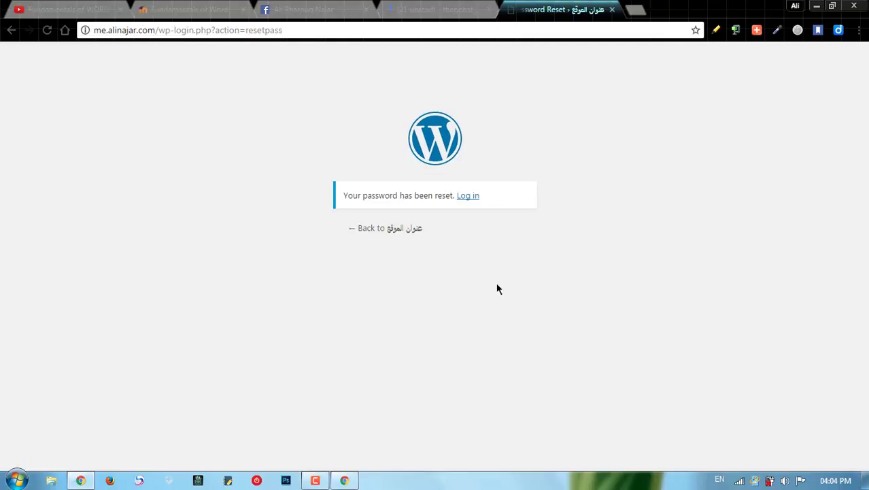
Step: Log in as the new user with the username copied from the email and the new password
{"action": "left_click", "coordinate": [469, 196]}
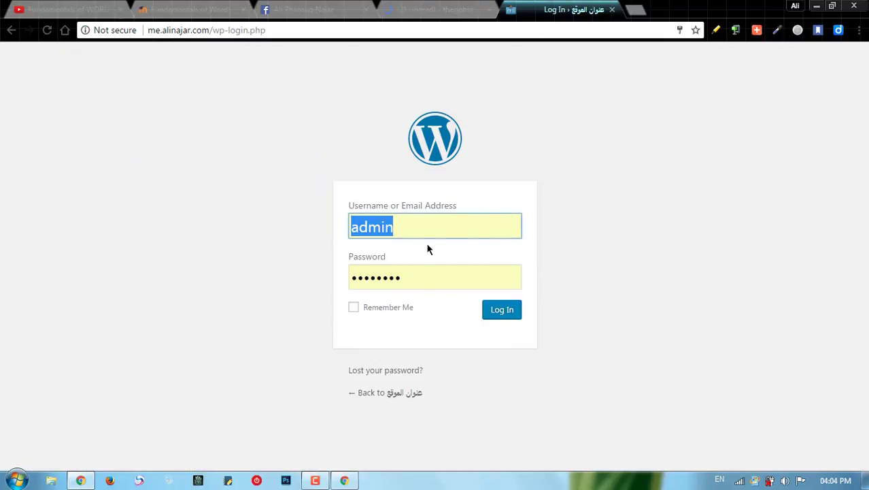
{"action": "left_click", "coordinate": [450, 13]}
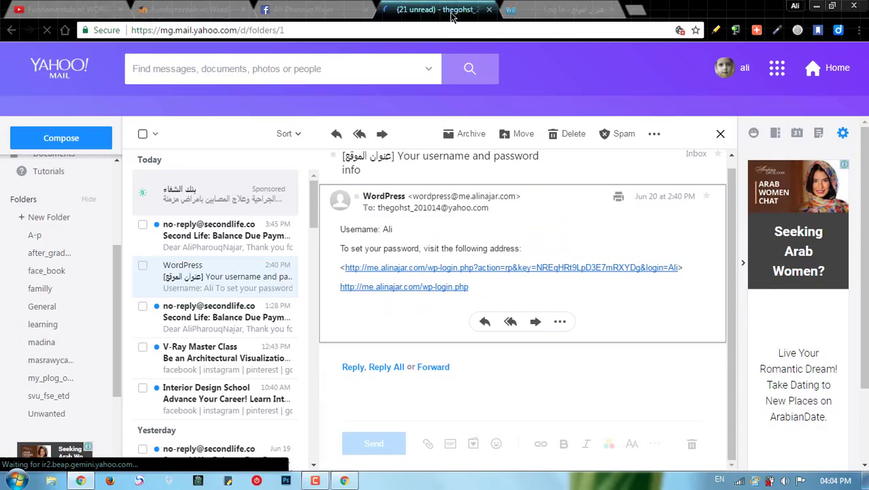
{"action": "double_click", "coordinate": [387, 230]}
{"action": "key", "text": "ctrl+c"}
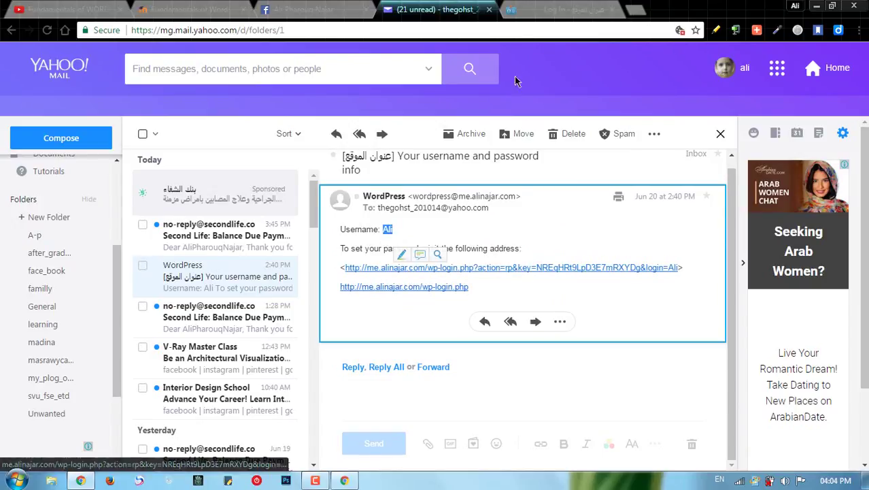
{"action": "key", "text": "ctrl+Tab"}
{"action": "key", "text": "ctrl+v"}
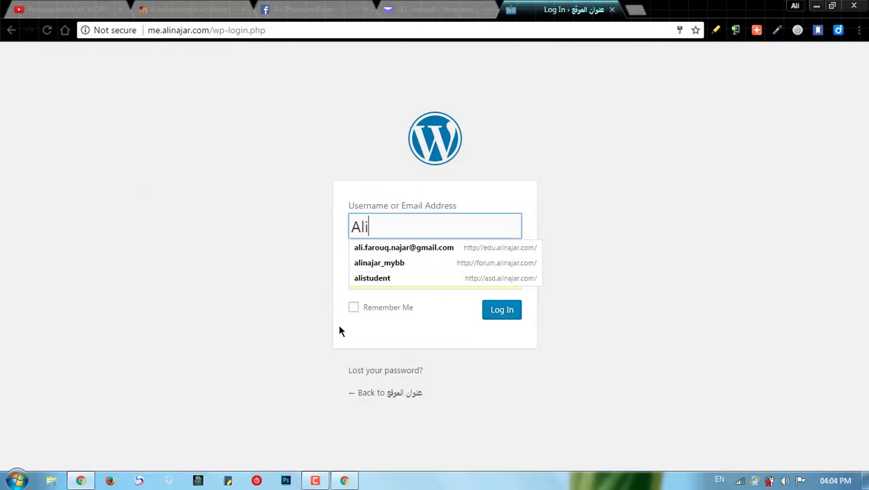
{"action": "left_click", "coordinate": [340, 331]}
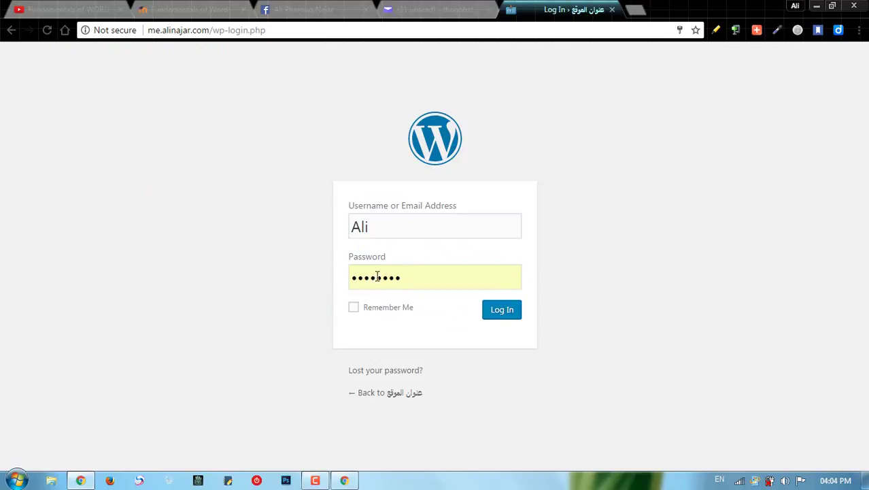
{"action": "double_click", "coordinate": [377, 277]}
{"action": "type", "text": "12345"}
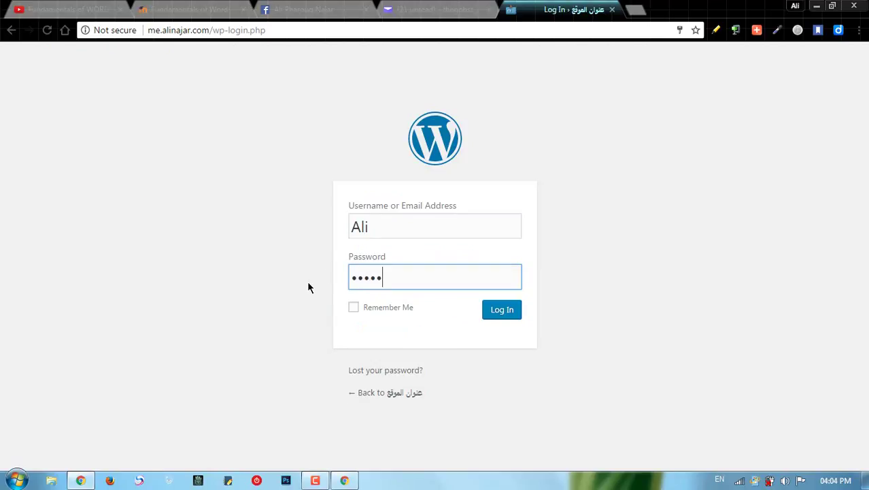
{"action": "type", "text": "678"}
{"action": "left_click", "coordinate": [504, 316]}
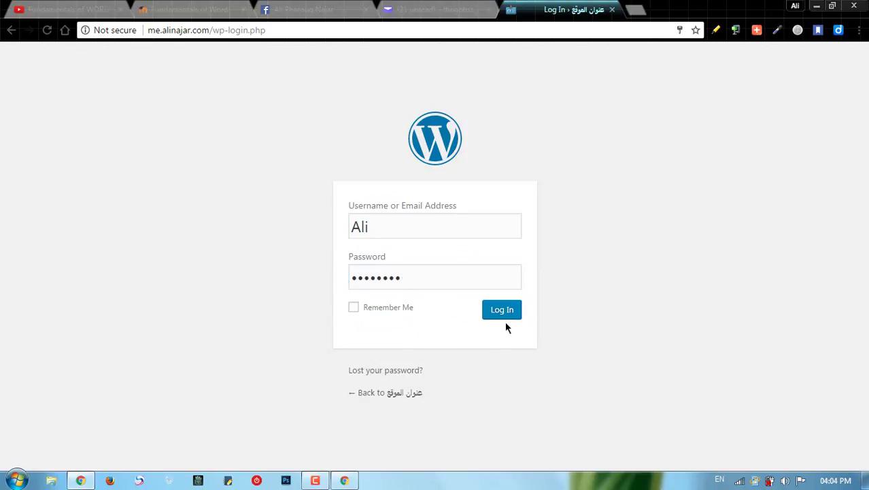
{"action": "left_click", "coordinate": [505, 318]}
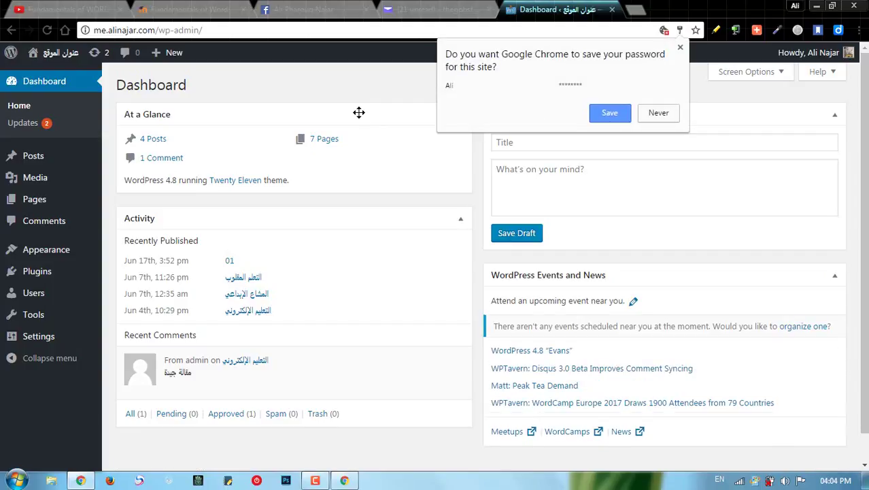
Step: Save the new login in Chrome's password prompt and bring up the Users submenu
{"action": "left_click", "coordinate": [617, 116]}
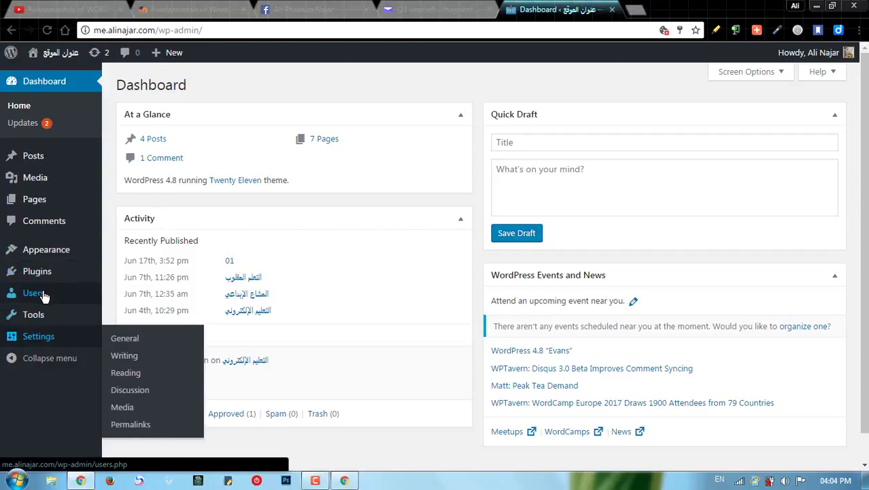
{"action": "mouse_move", "coordinate": [49, 293]}
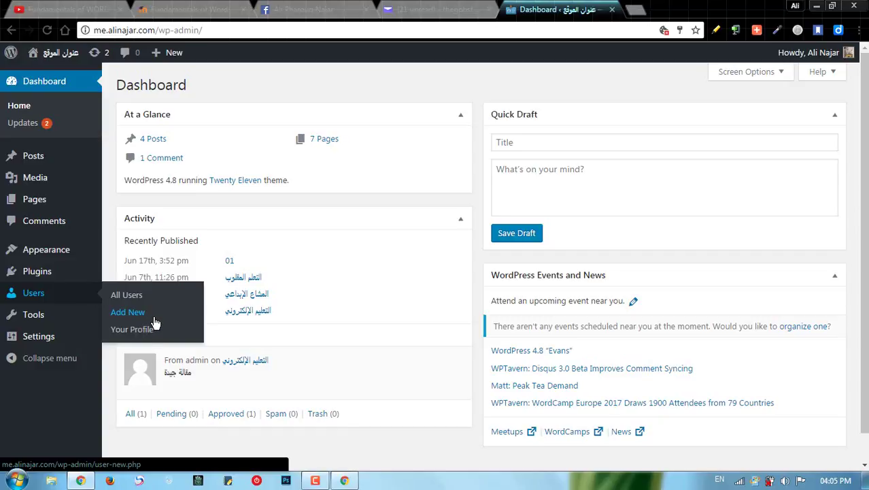
Step: Open Users > Add New and check the Role list, leaving it at Subscriber
{"action": "left_click", "coordinate": [155, 319]}
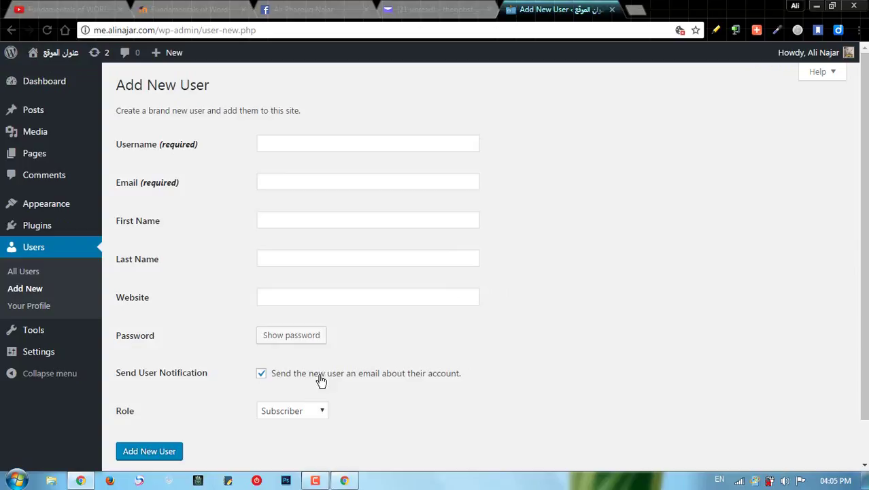
{"action": "left_click", "coordinate": [314, 413]}
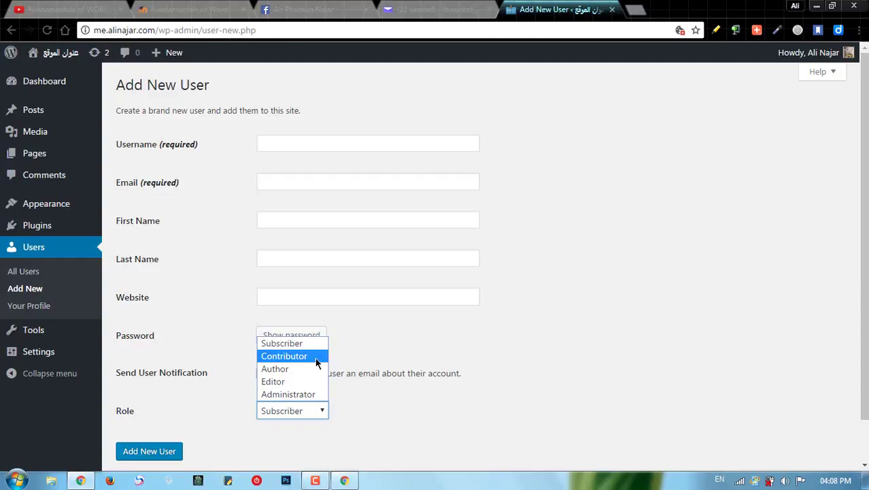
{"action": "left_click", "coordinate": [397, 348]}
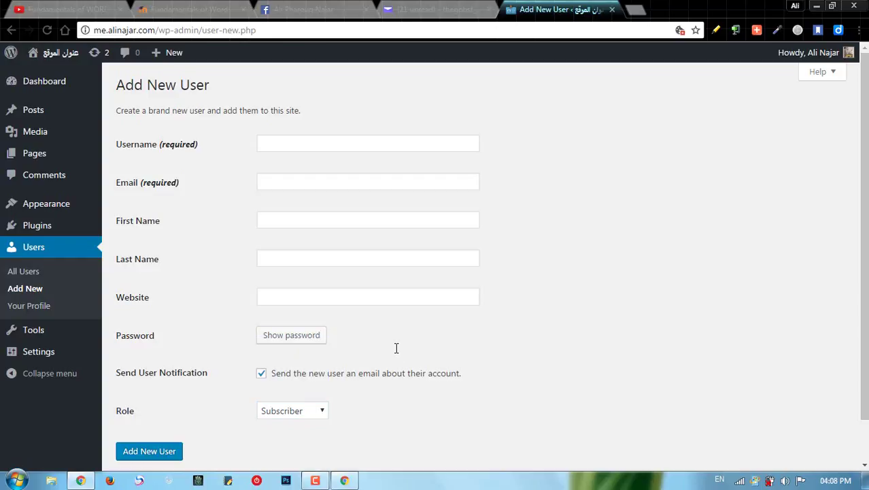